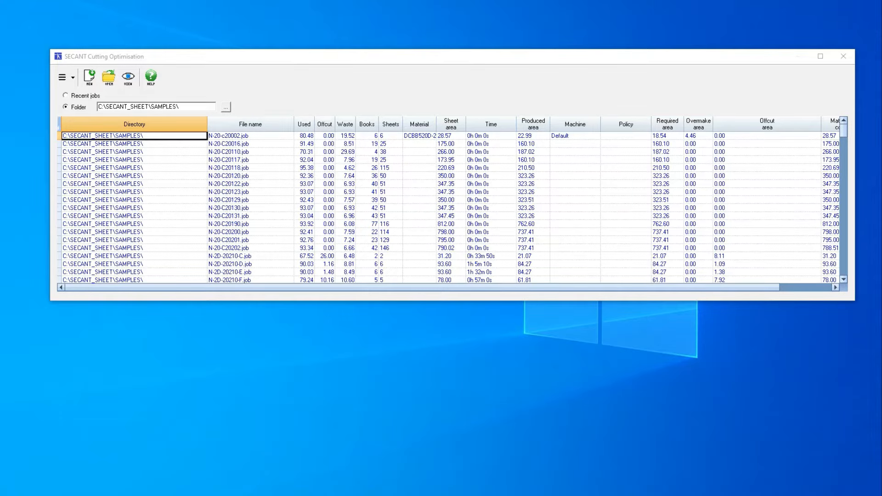
List the recent jobs and create a new job named Example with the default control and stock files
drag(180, 106, 97, 112)
click(82, 97)
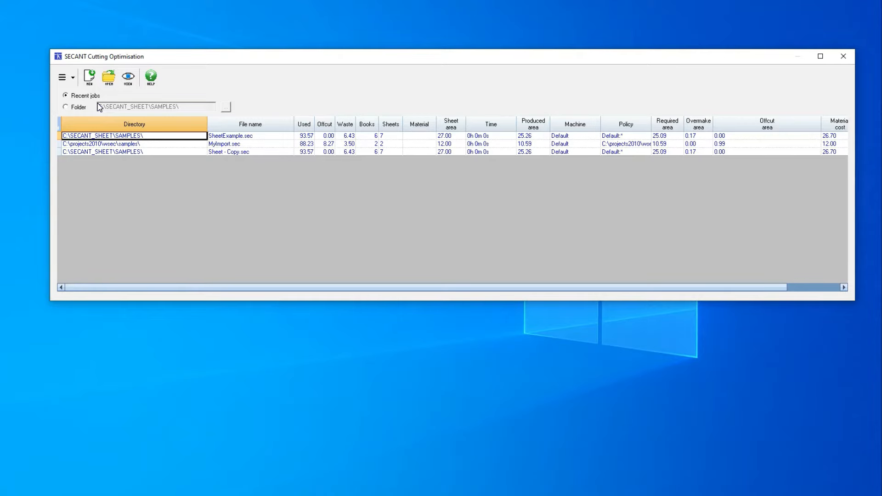
click(90, 79)
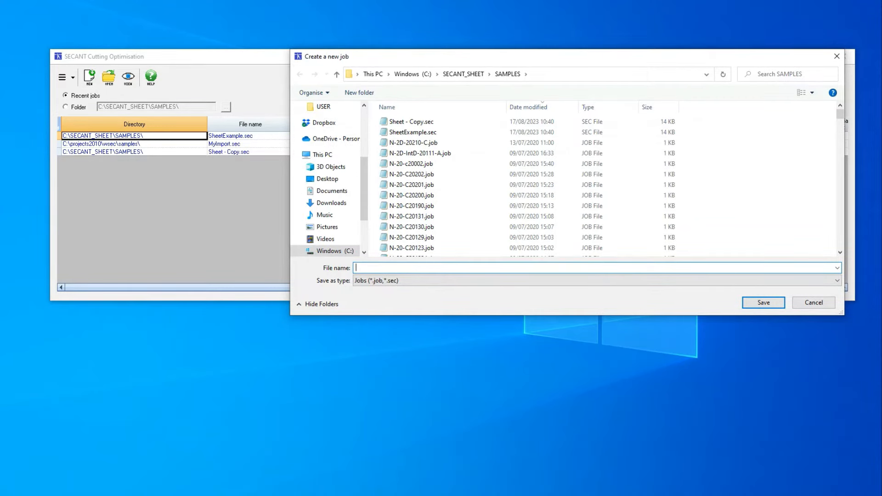
text(Example)
click(765, 304)
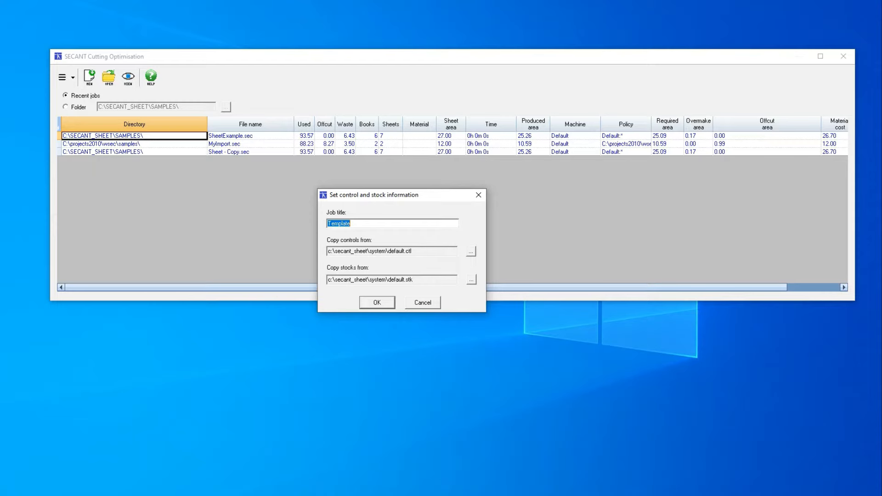
click(369, 303)
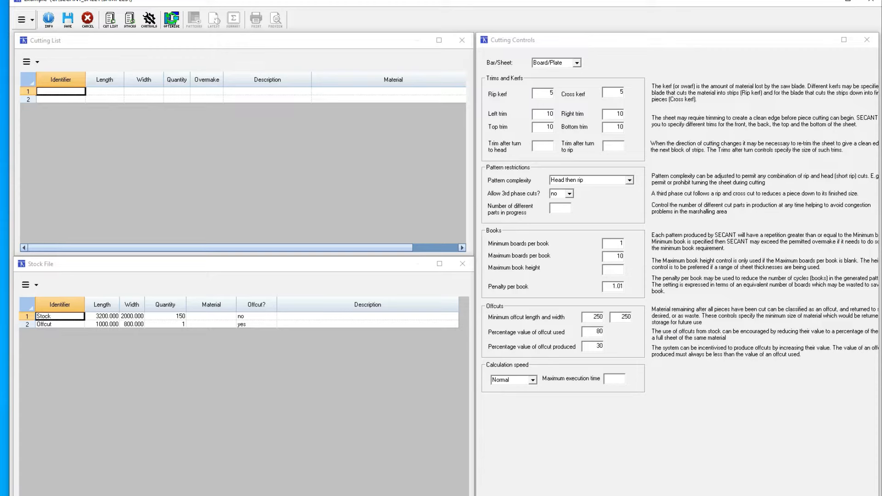
Enter panel A in the cutting list with length 1250, width 400 and quantity 10
click(195, 143)
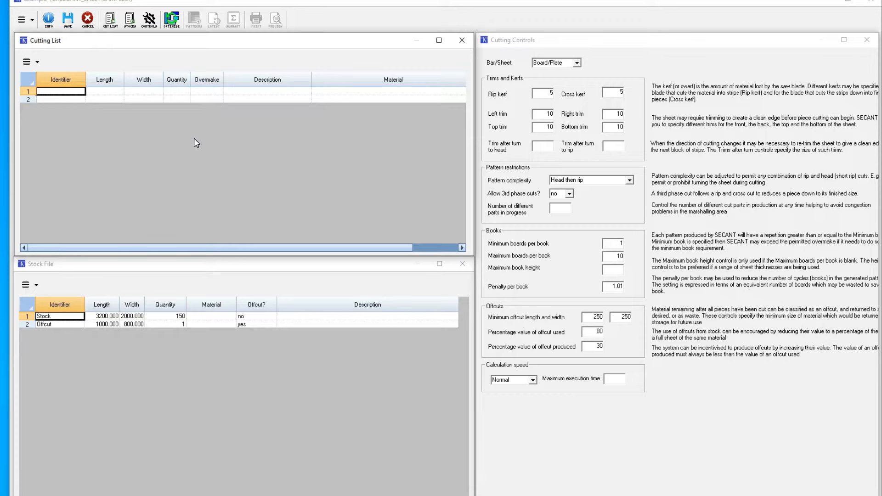
text(A)
key(Tab)
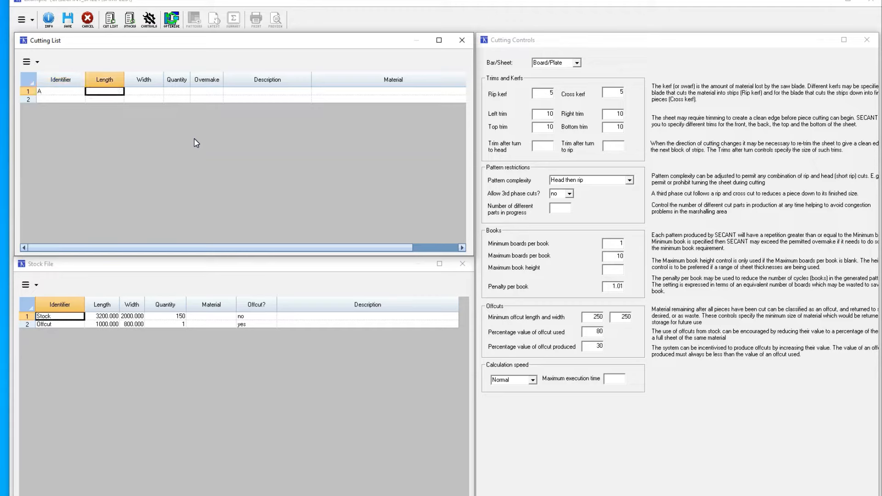
text(1250)
key(Tab)
text(400)
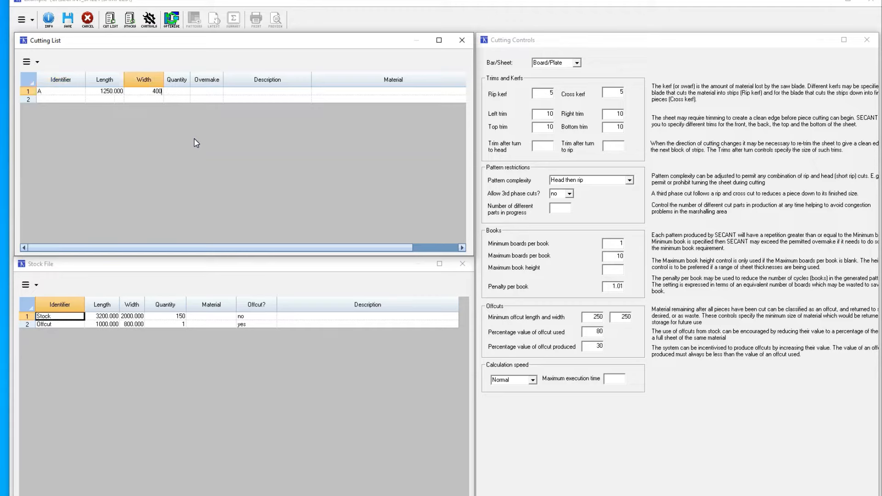
key(Tab)
text(10)
key(Return)
Add panel B to the cutting list with length 1100, width 350 and quantity 10
key(Left)
key(Left)
key(Left)
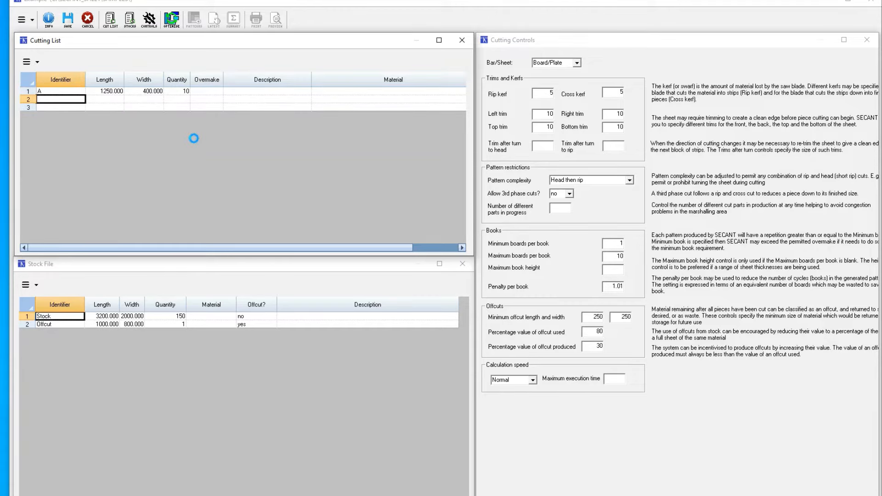
text(B)
key(Tab)
text(110)
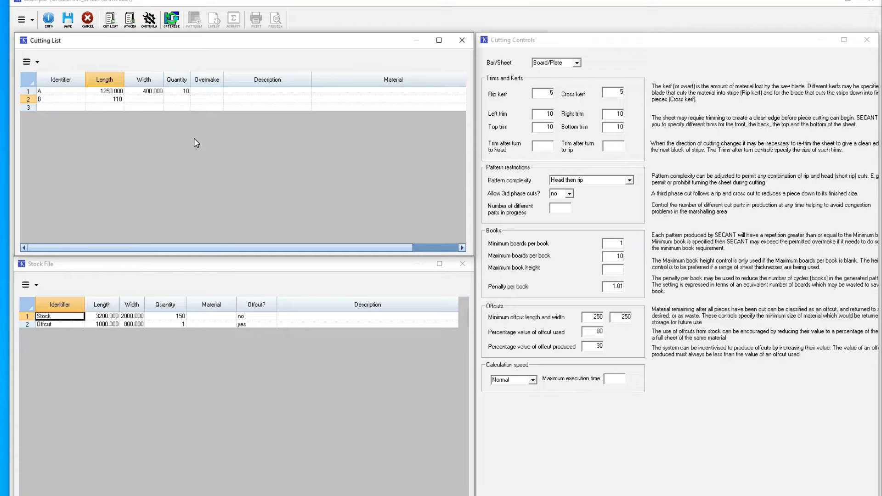
text(0)
key(Tab)
text(350)
key(Tab)
text(10)
key(Return)
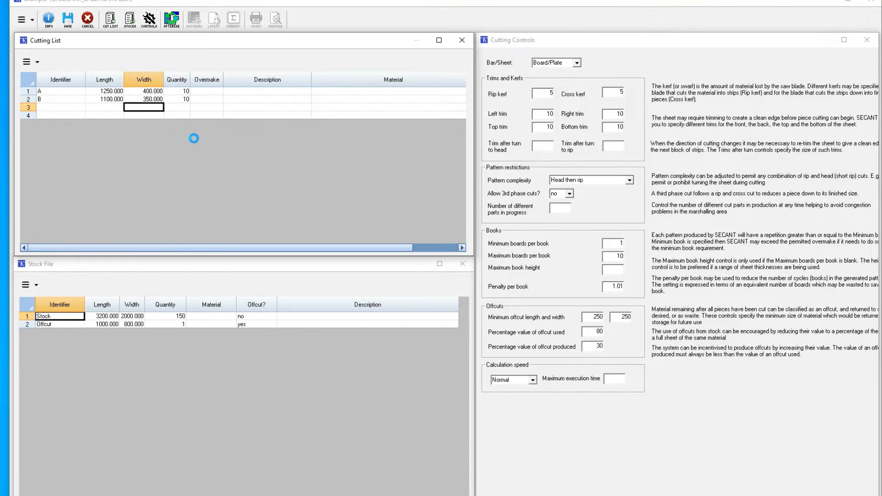
Add panel C to the cutting list with length 800, width 400 and quantity 10
key(Left)
key(Left)
text(C)
key(Tab)
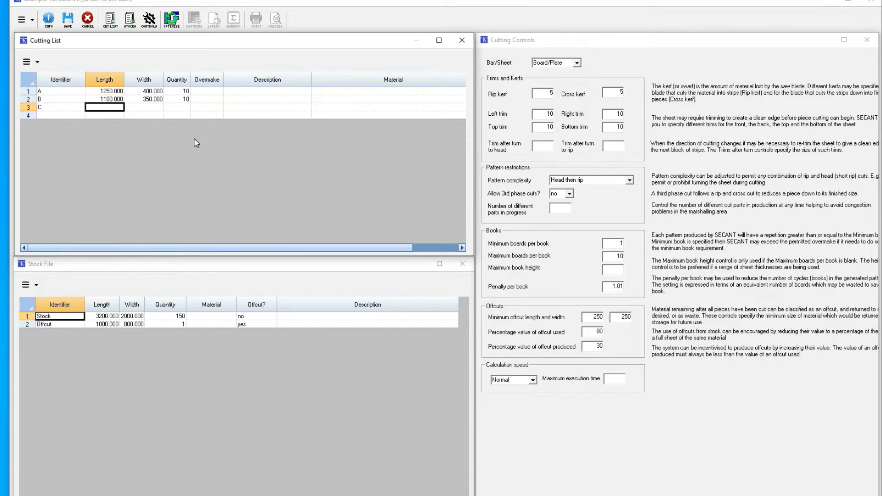
text(800)
key(Tab)
text(400)
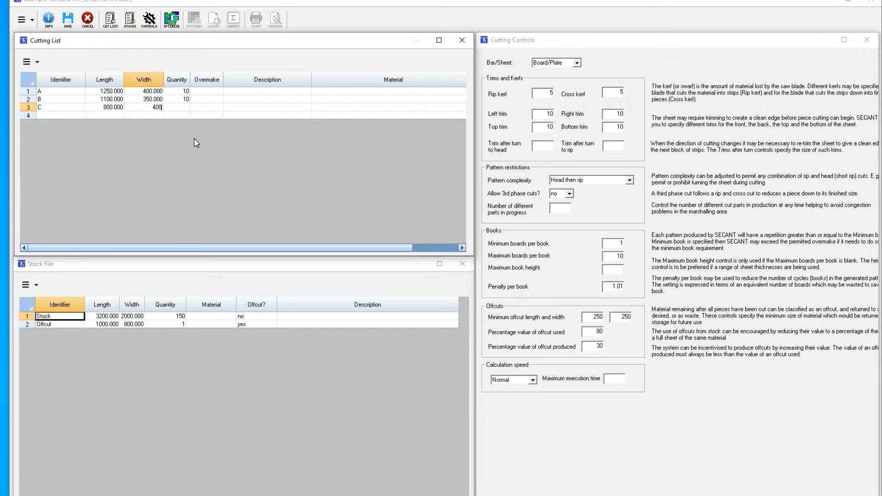
key(Tab)
text(10)
key(Return)
Add panel D to the cutting list with length 650, width 350 and quantity 10
key(Left)
key(Left)
key(Left)
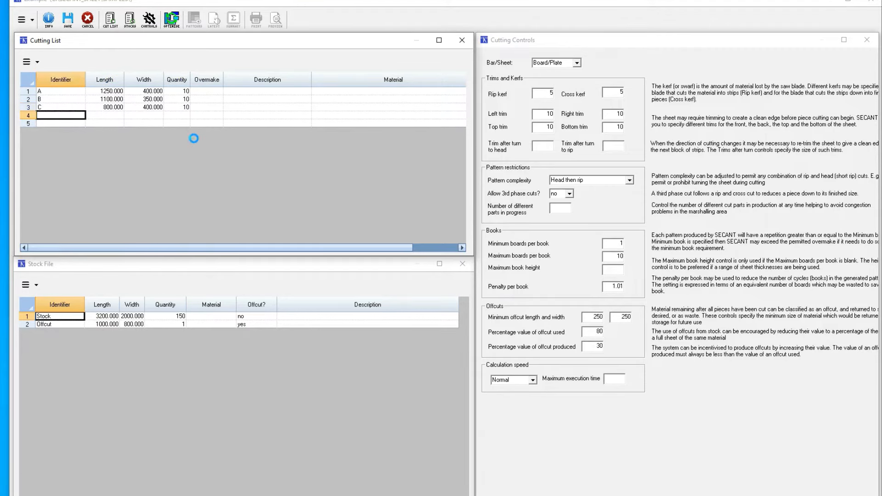
text(D)
key(Tab)
text(650)
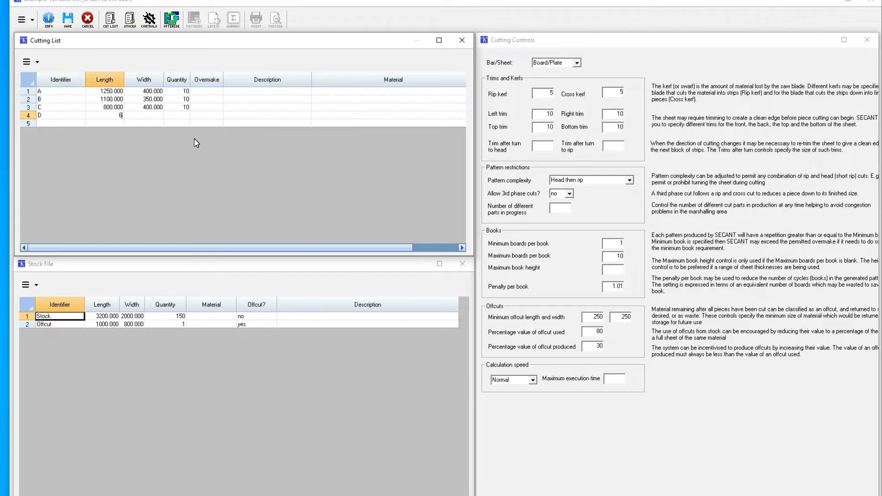
key(Tab)
text(350)
key(Tab)
text(10)
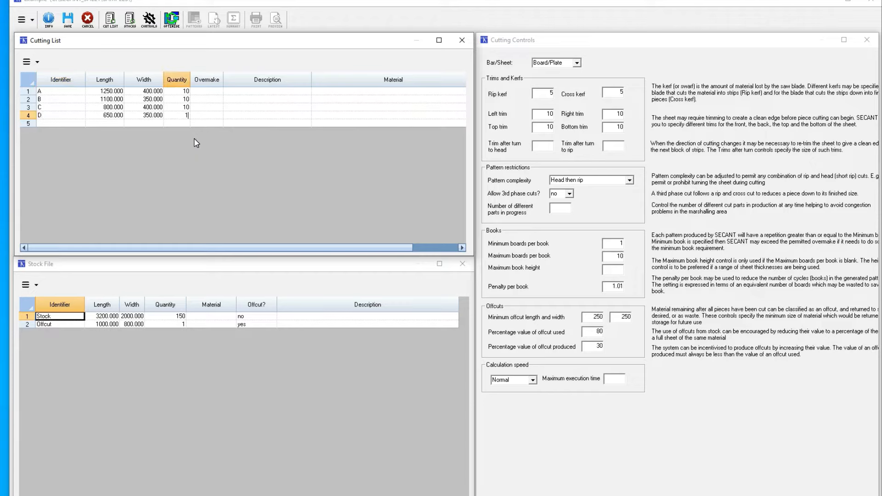
key(Return)
Add panel E to the cutting list with length 300, width 200 and quantity 10
key(Left)
key(Left)
key(Left)
text(E)
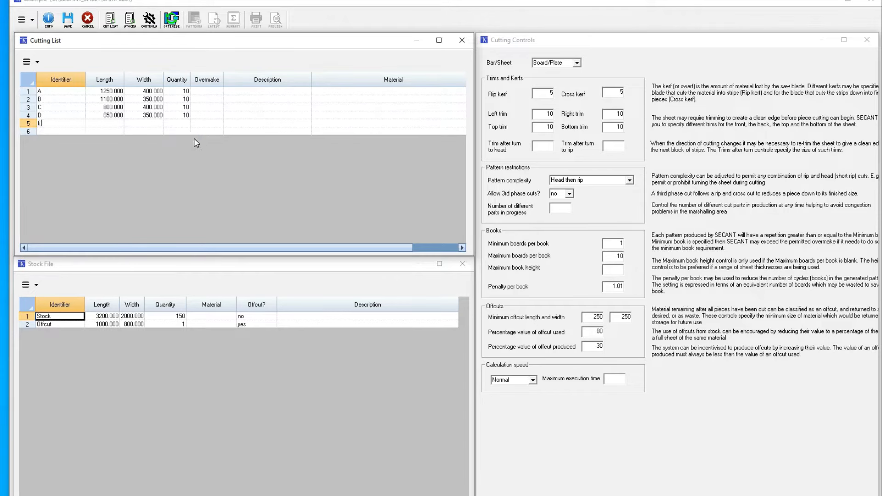
key(Tab)
text(300)
key(Tab)
text(200)
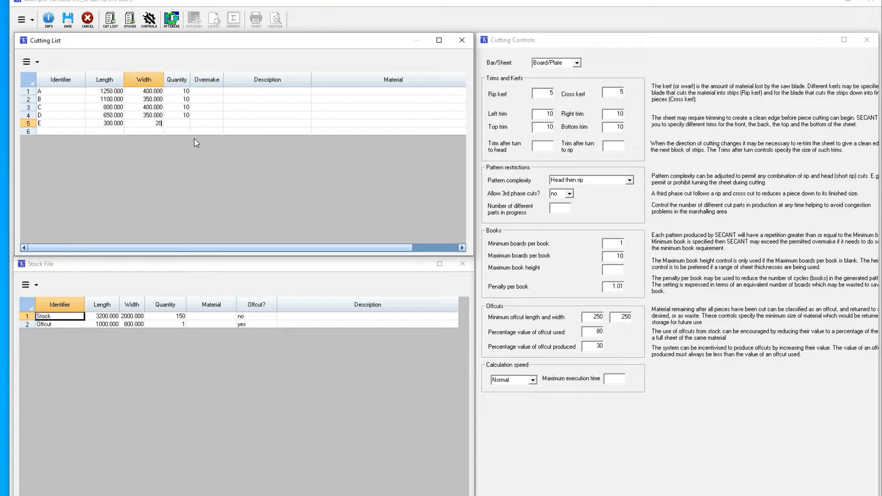
key(Tab)
text(10)
key(Return)
Add panel F to the cutting list with length 350, width 200 and quantity 10
key(Left)
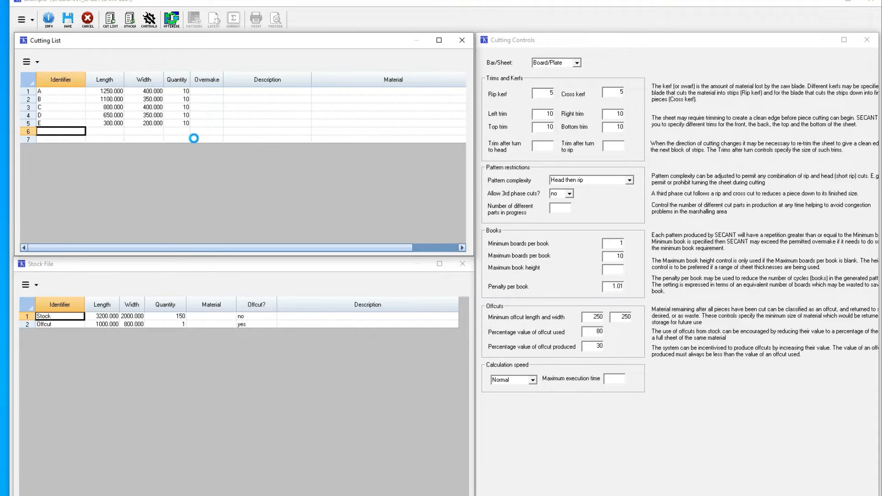
text(F)
key(Tab)
text(350)
key(Tab)
text(200)
key(Tab)
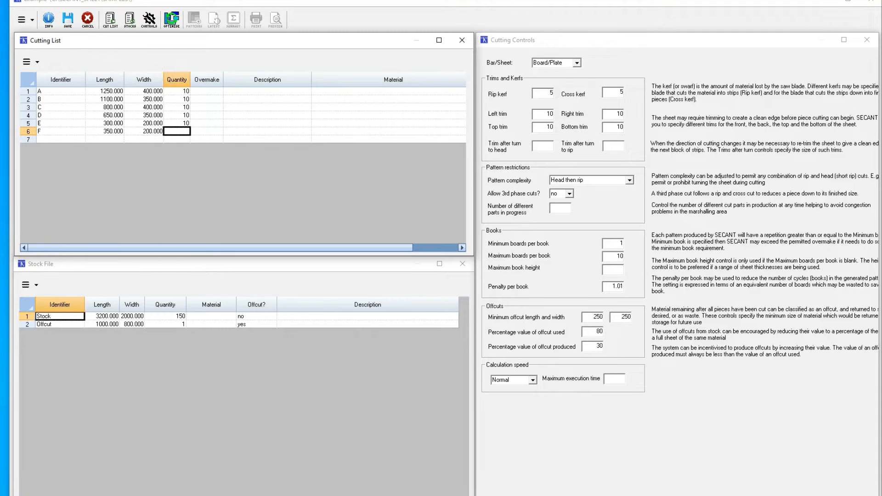
text(10)
key(Tab)
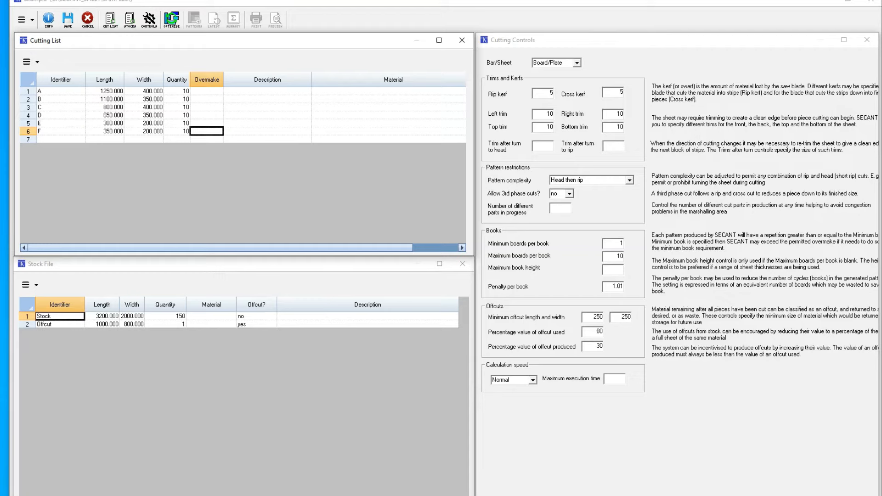
Optimise the job, accept the summary and look through both resulting cutting patterns
click(168, 20)
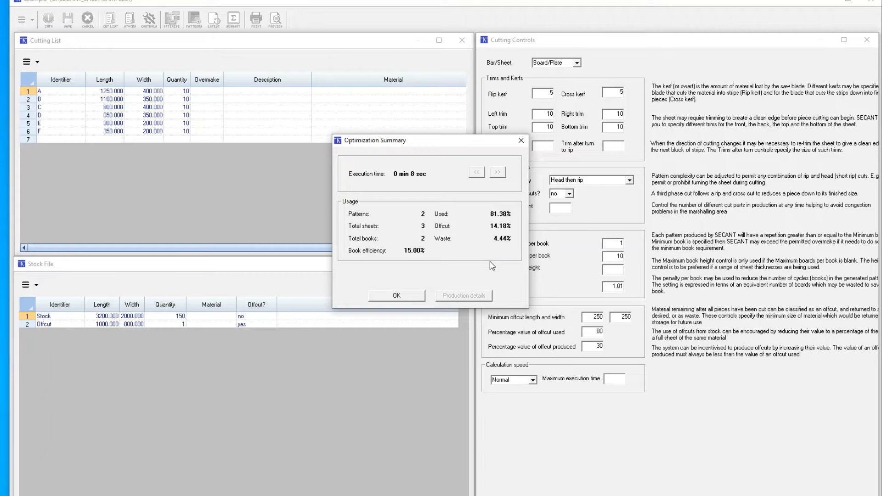
click(412, 298)
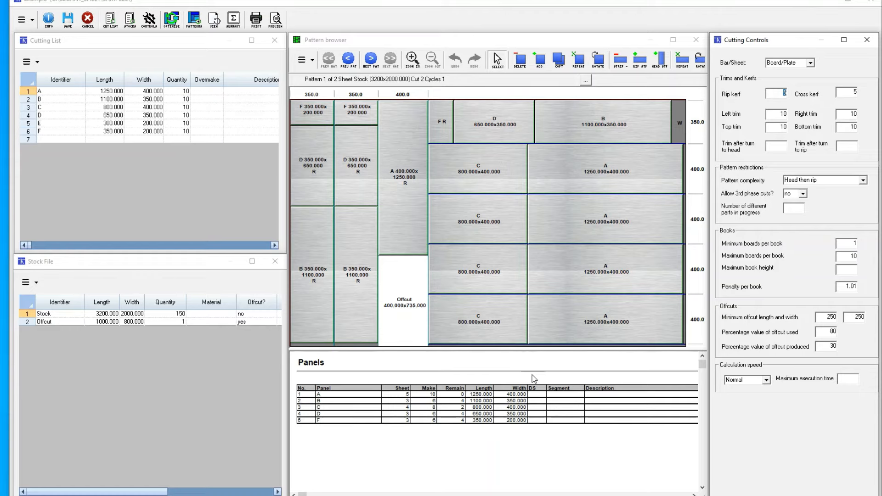
click(371, 61)
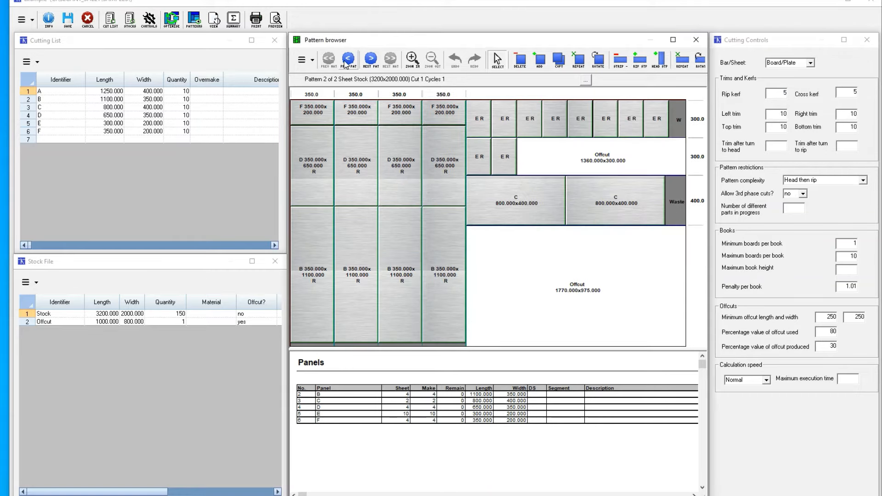
click(346, 61)
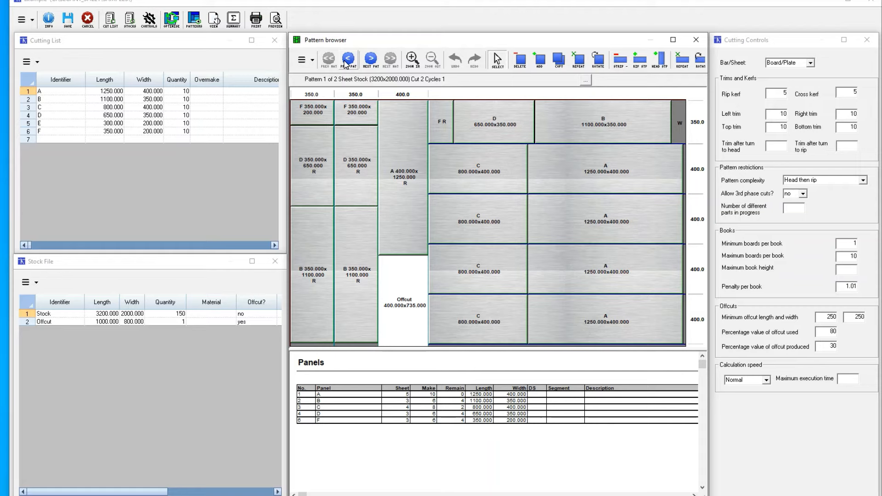
In pattern 2, copy panel E along its partly filled strip and repeat the strip of C panels into the large offcut
click(370, 58)
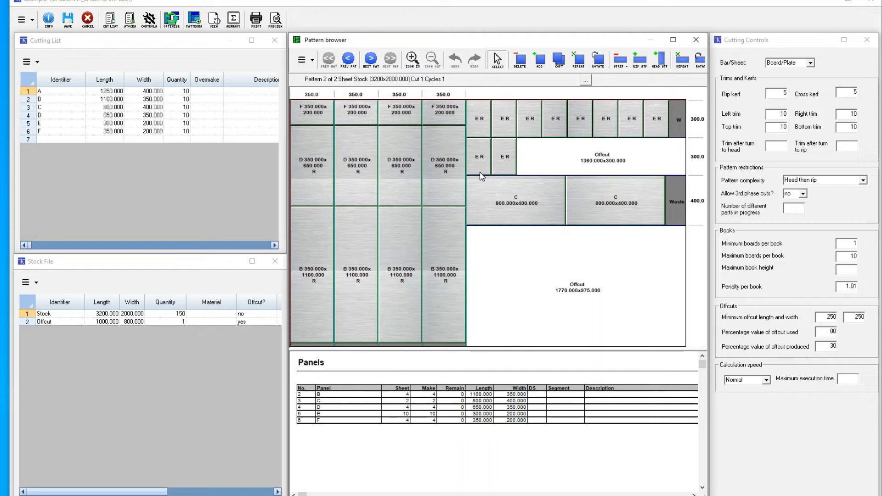
click(558, 58)
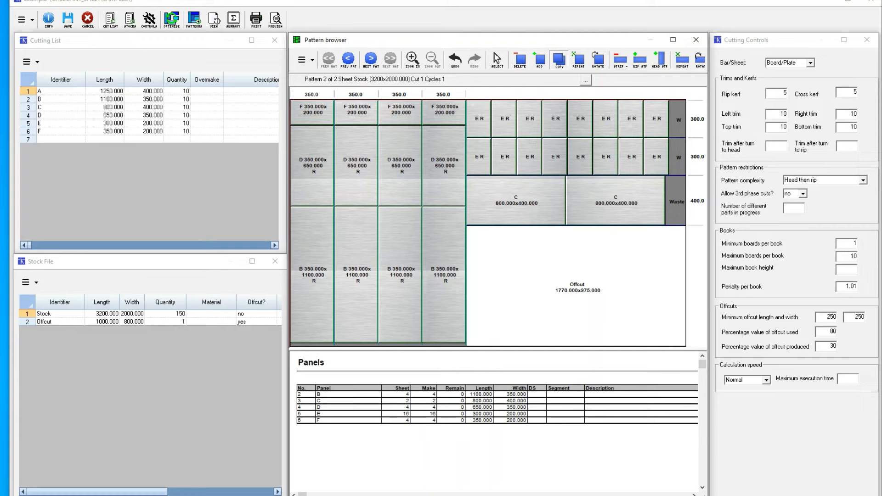
mouse_move(478, 156)
click(682, 60)
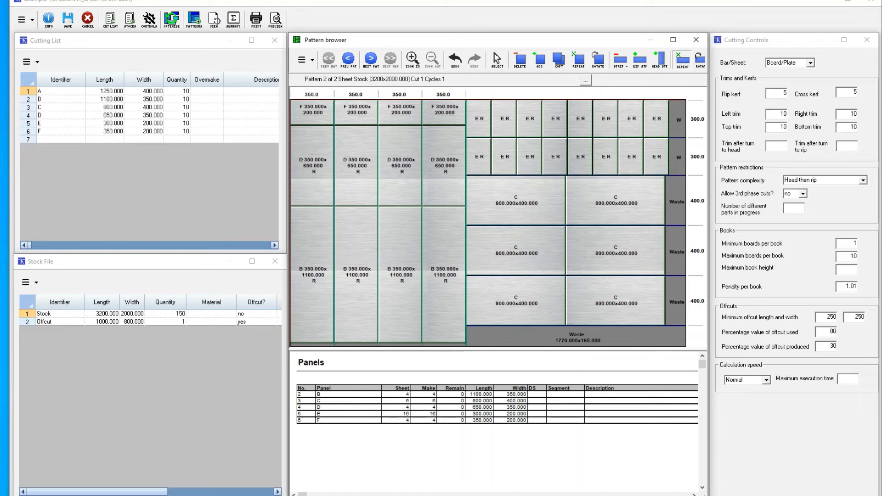
Add panel F without rotation to the 400 x 735 offcut in pattern 1
click(371, 61)
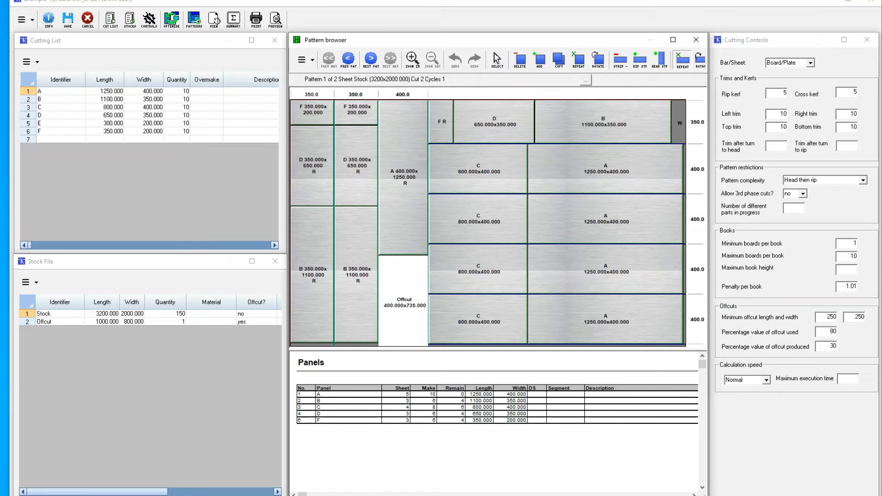
click(539, 59)
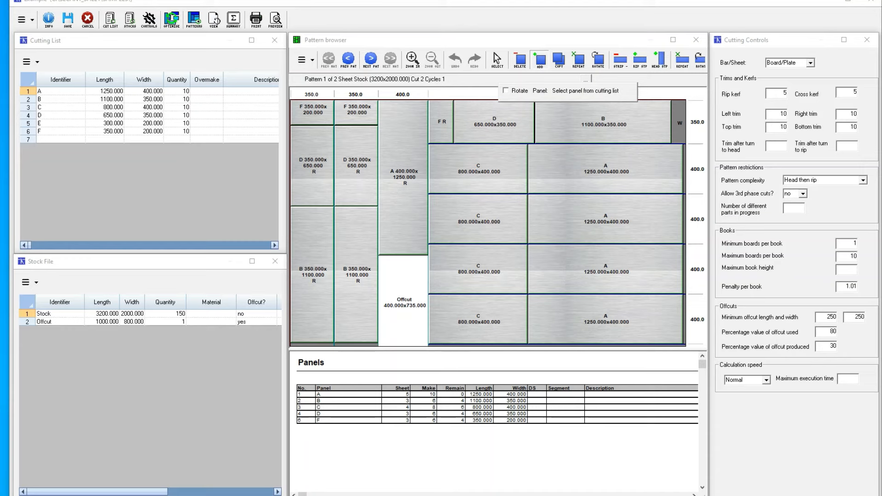
click(105, 131)
click(404, 294)
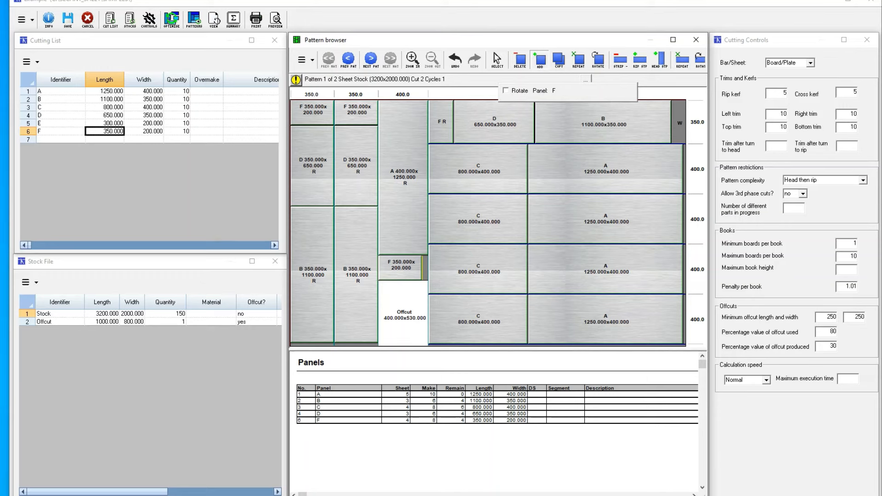
Check the rule violation flagged on pattern 1 and delete the F panel added in the offcut
click(296, 82)
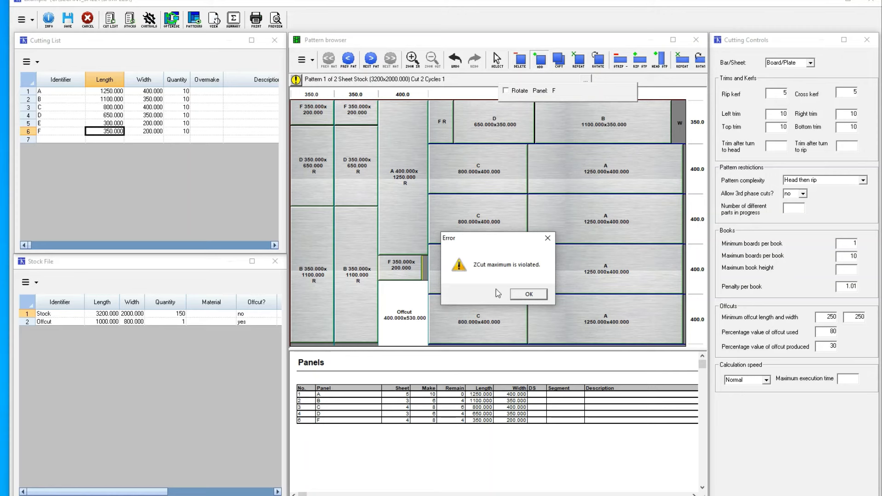
click(523, 295)
click(526, 69)
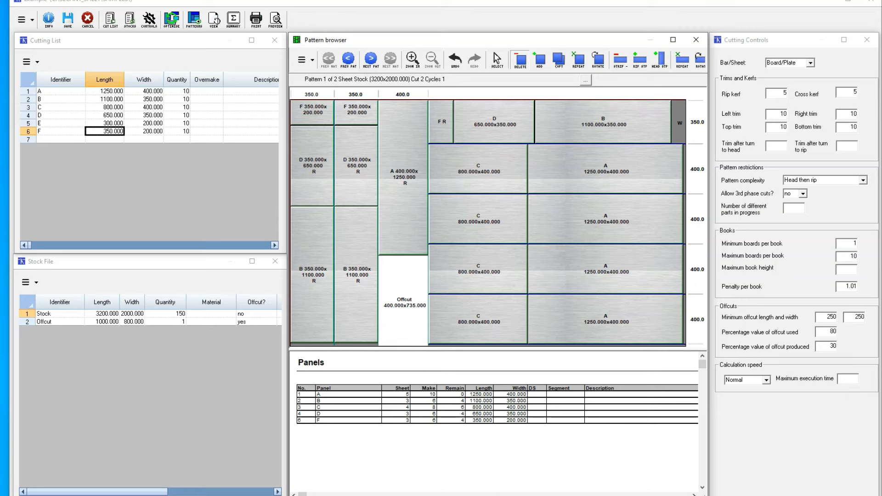
Preview the cutting plans report, read the summary, panels and usage sections for pattern 1, and close the preview
click(276, 20)
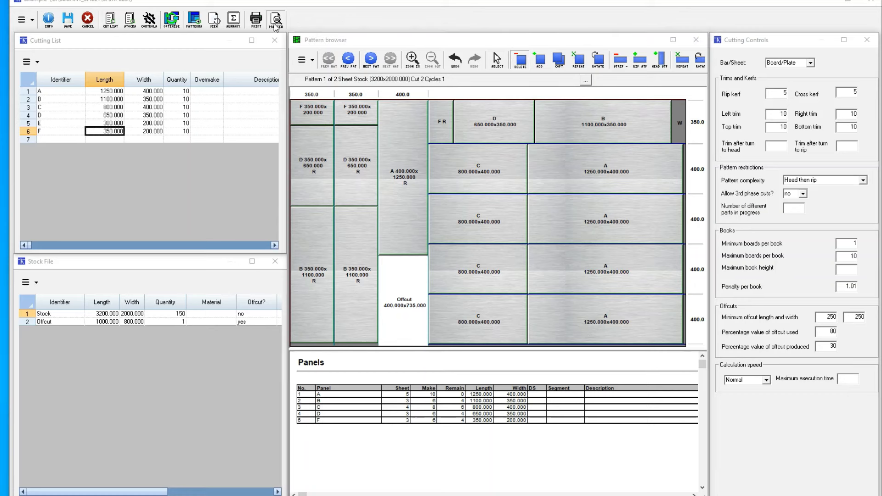
double_click(396, 206)
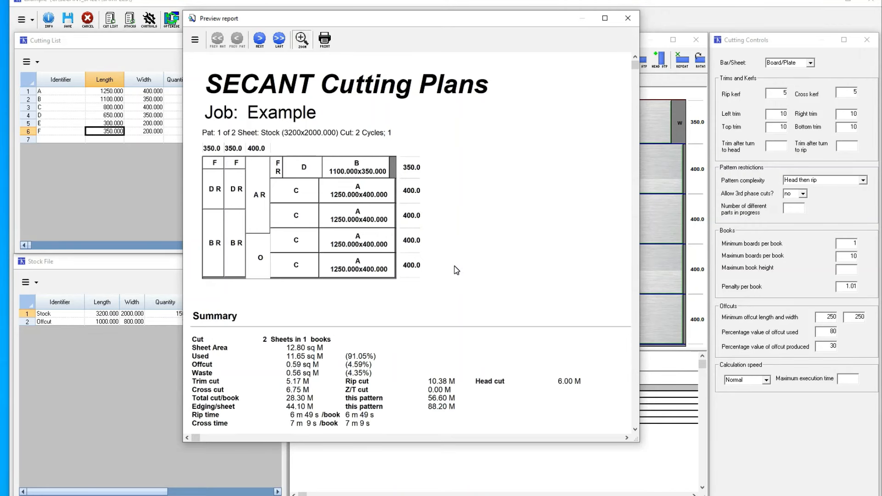
scroll(455, 269, down, 3)
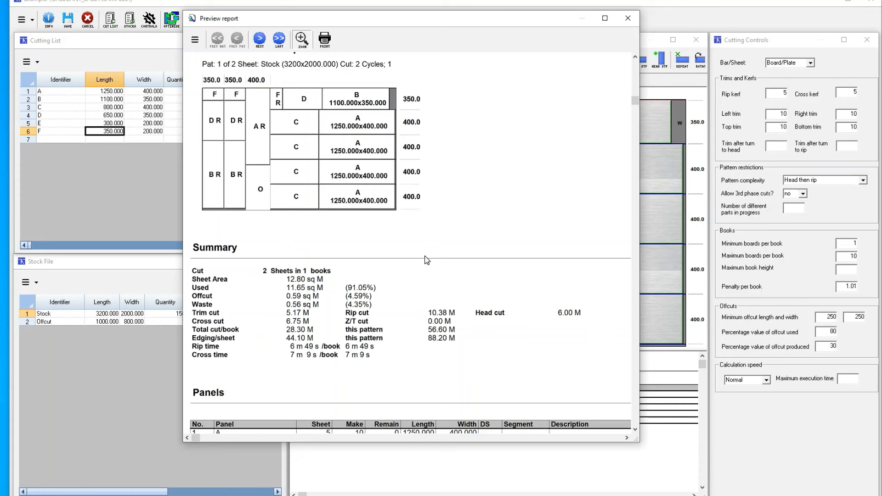
scroll(426, 261, down, 3)
scroll(427, 261, down, 3)
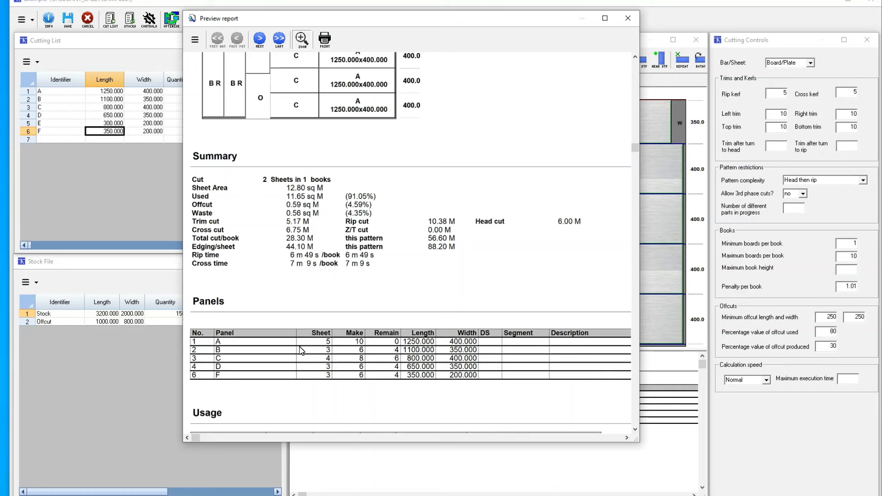
scroll(313, 354, down, 5)
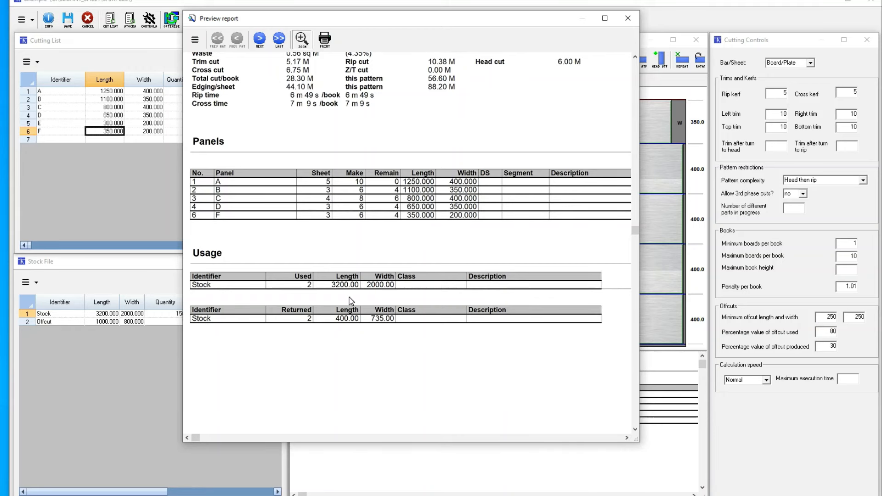
click(628, 18)
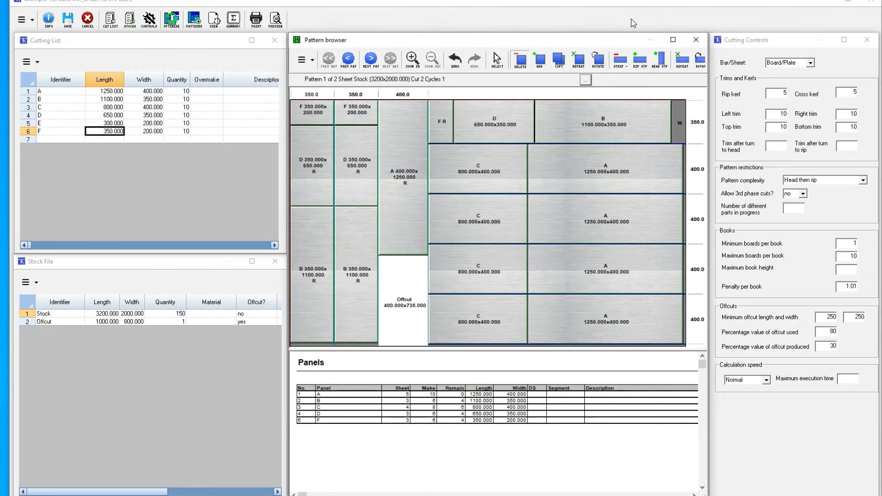